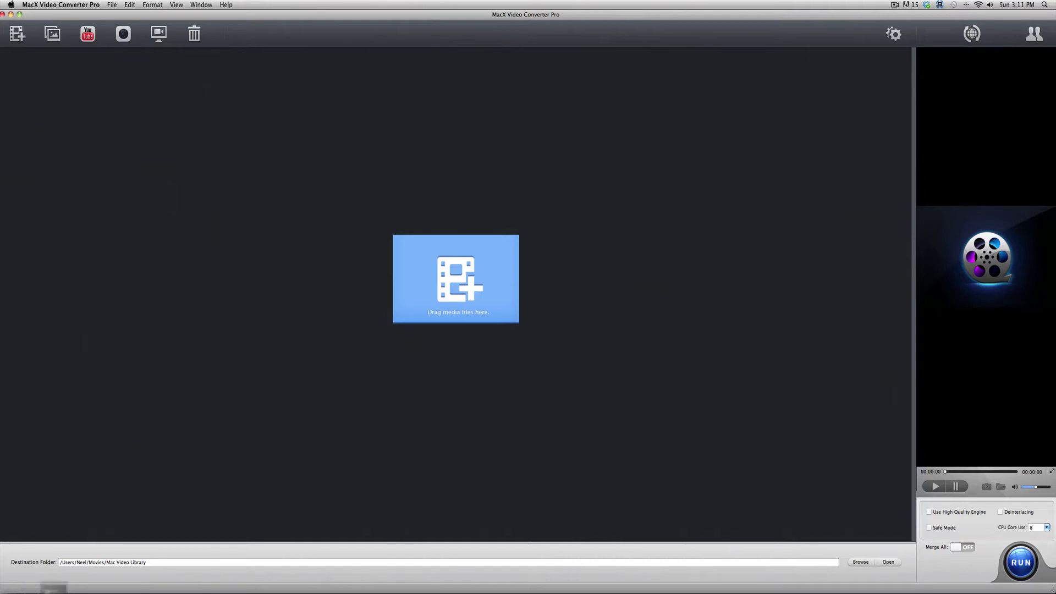
Step: Add Upgrading Ram iMac.mov and browse the Apple, Microsoft and Music output profile categories
{"action": "left_click_drag", "start_coordinate": [53, 587], "coordinate": [504, 309]}
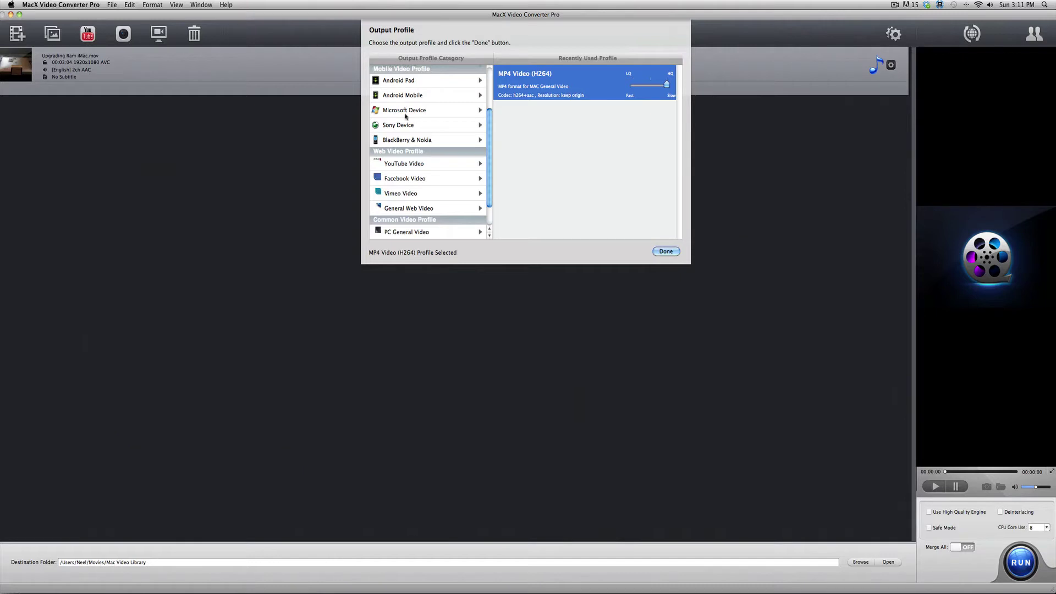
{"action": "scroll", "coordinate": [417, 160], "scroll_direction": "up", "scroll_amount": 3}
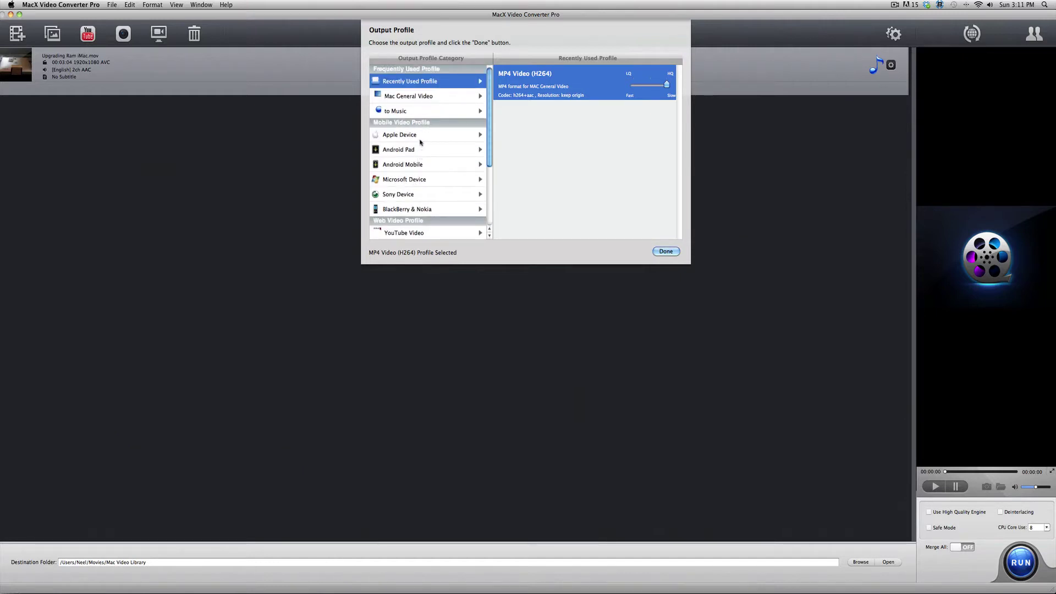
{"action": "left_click", "coordinate": [419, 135]}
{"action": "left_click", "coordinate": [382, 58]}
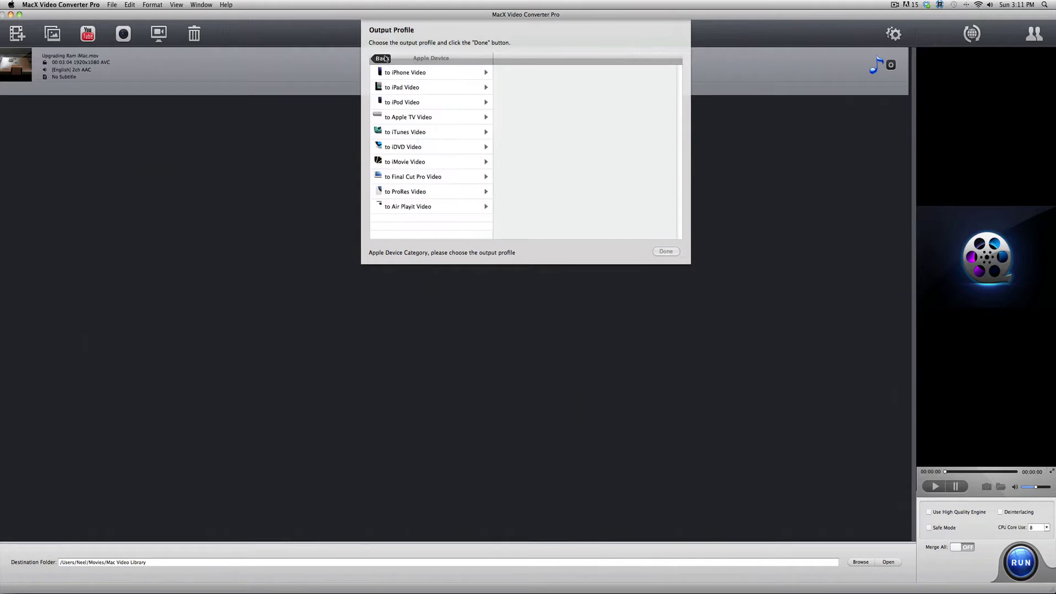
{"action": "left_click", "coordinate": [428, 180]}
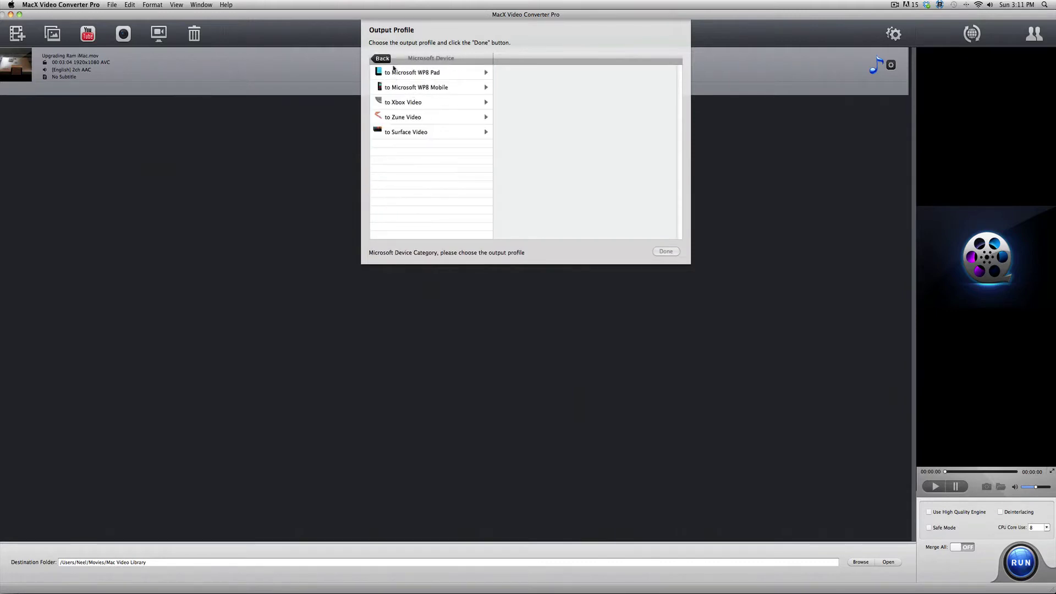
{"action": "left_click", "coordinate": [385, 59]}
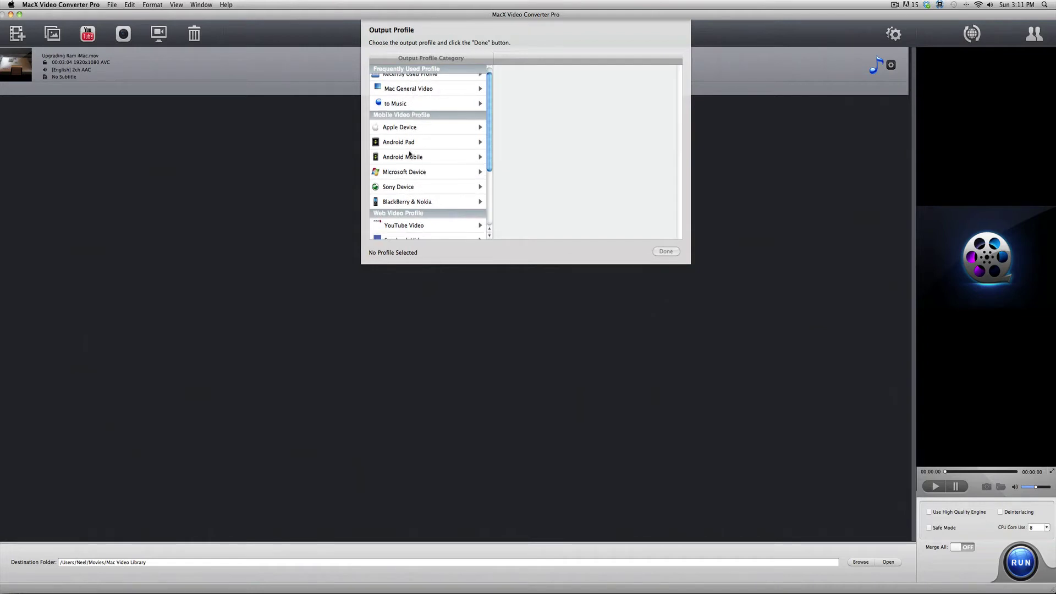
{"action": "left_click", "coordinate": [396, 110]}
{"action": "scroll", "coordinate": [529, 172], "scroll_direction": "down", "scroll_amount": 8}
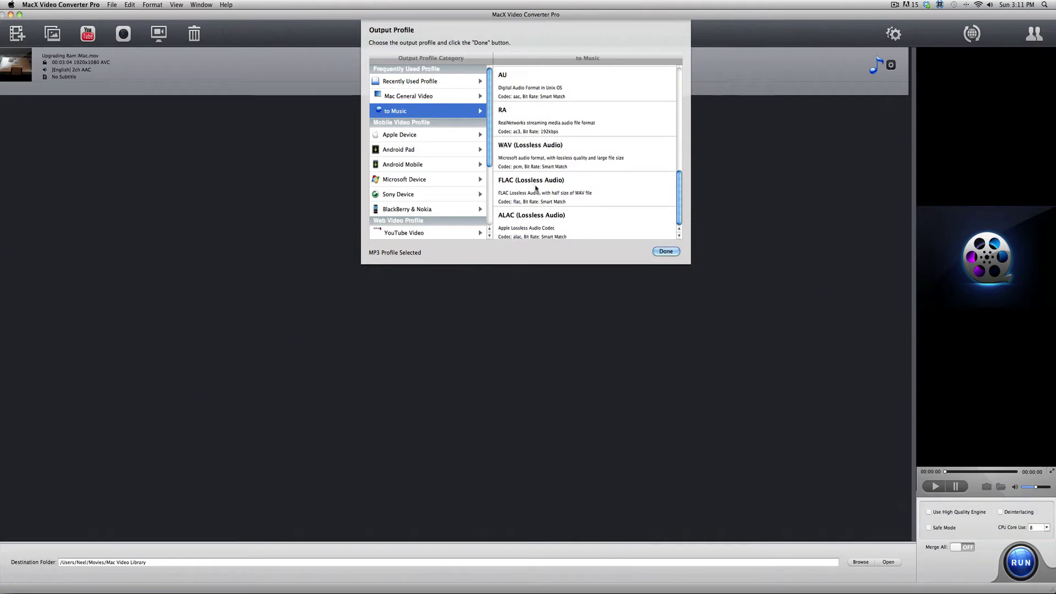
{"action": "scroll", "coordinate": [536, 190], "scroll_direction": "up", "scroll_amount": 2}
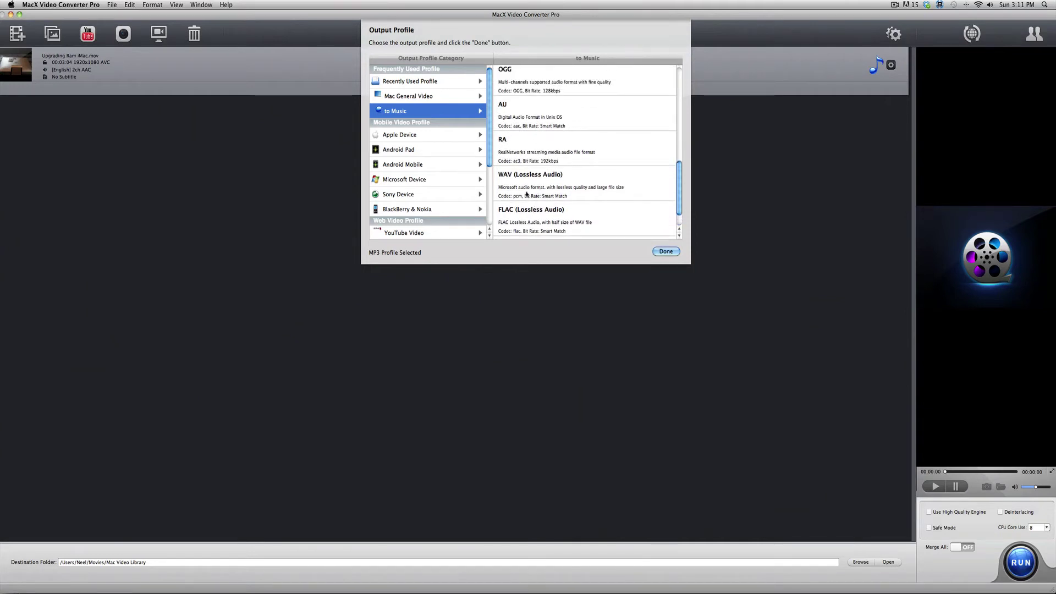
{"action": "scroll", "coordinate": [526, 194], "scroll_direction": "down", "scroll_amount": 2}
{"action": "scroll", "coordinate": [437, 184], "scroll_direction": "down", "scroll_amount": 5}
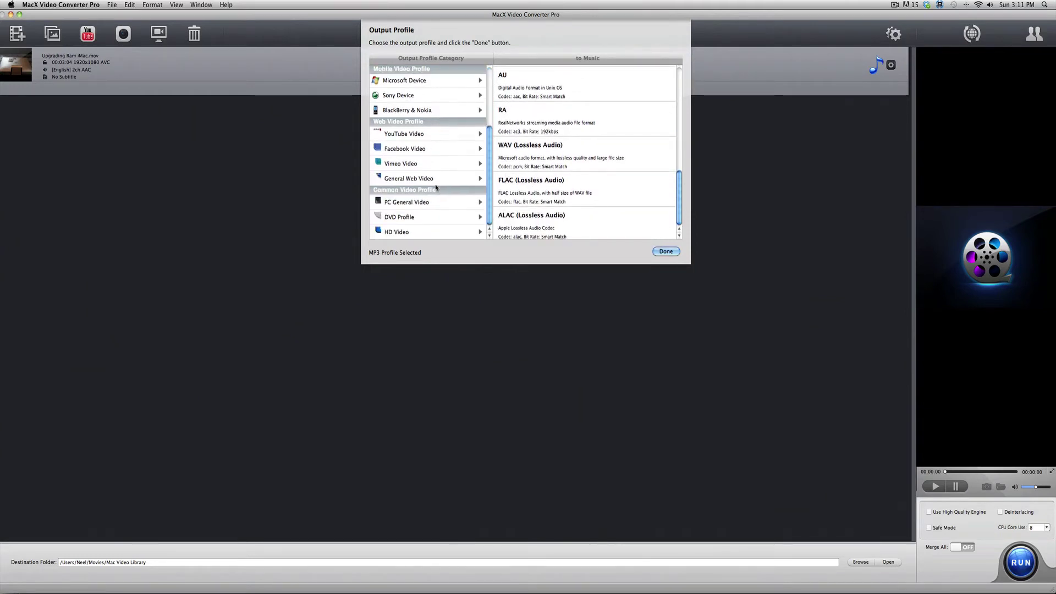
{"action": "scroll", "coordinate": [439, 192], "scroll_direction": "up", "scroll_amount": 4}
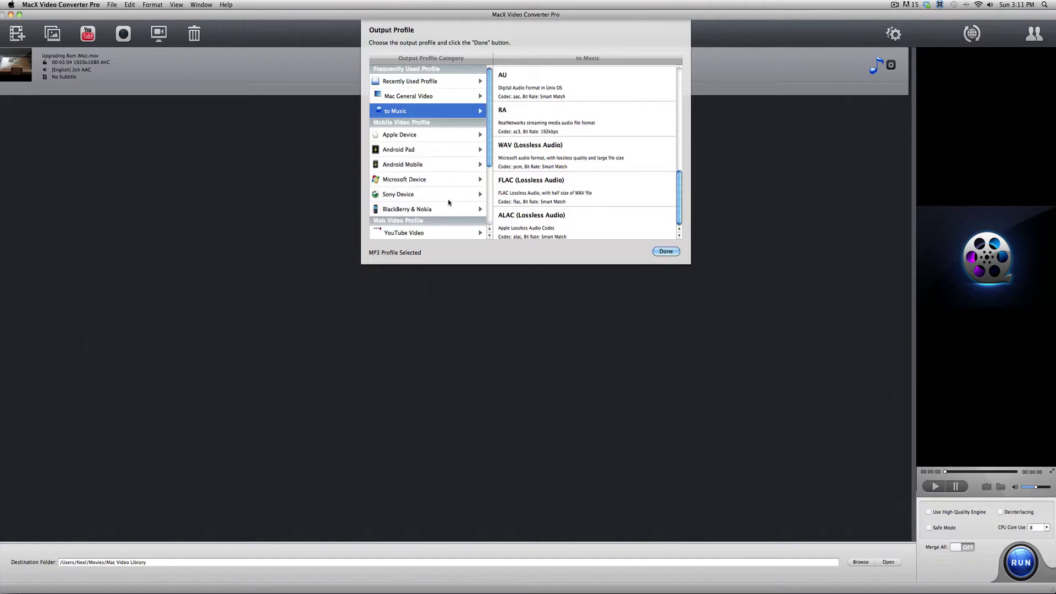
Step: Choose Mac General Video > MP4 Video (H264) at HQ quality and confirm the profile
{"action": "left_click", "coordinate": [407, 99]}
{"action": "left_click", "coordinate": [547, 124]}
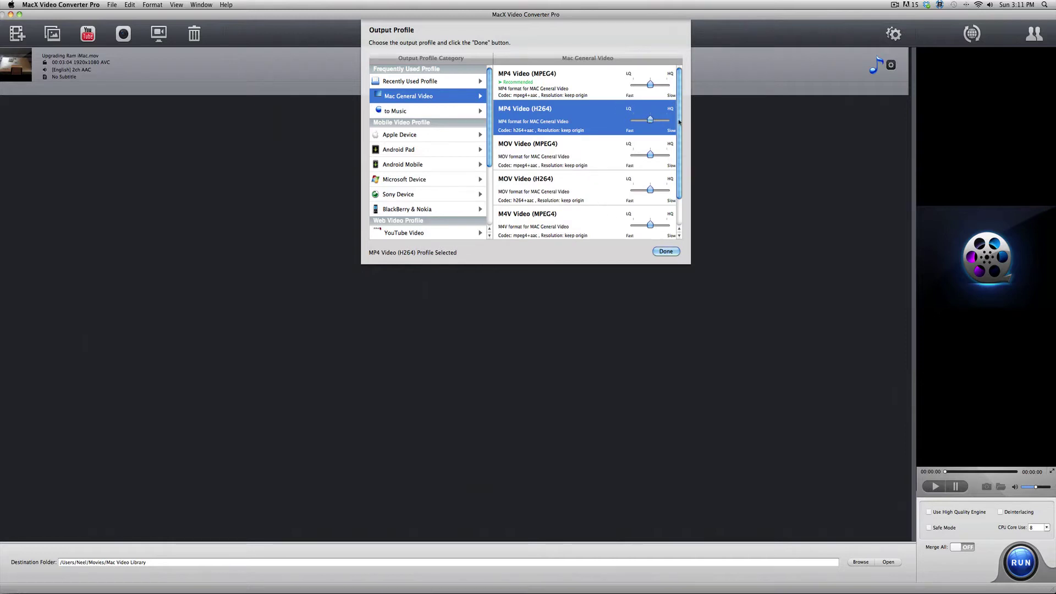
{"action": "left_click_drag", "start_coordinate": [649, 119], "coordinate": [666, 119]}
{"action": "left_click", "coordinate": [663, 252]}
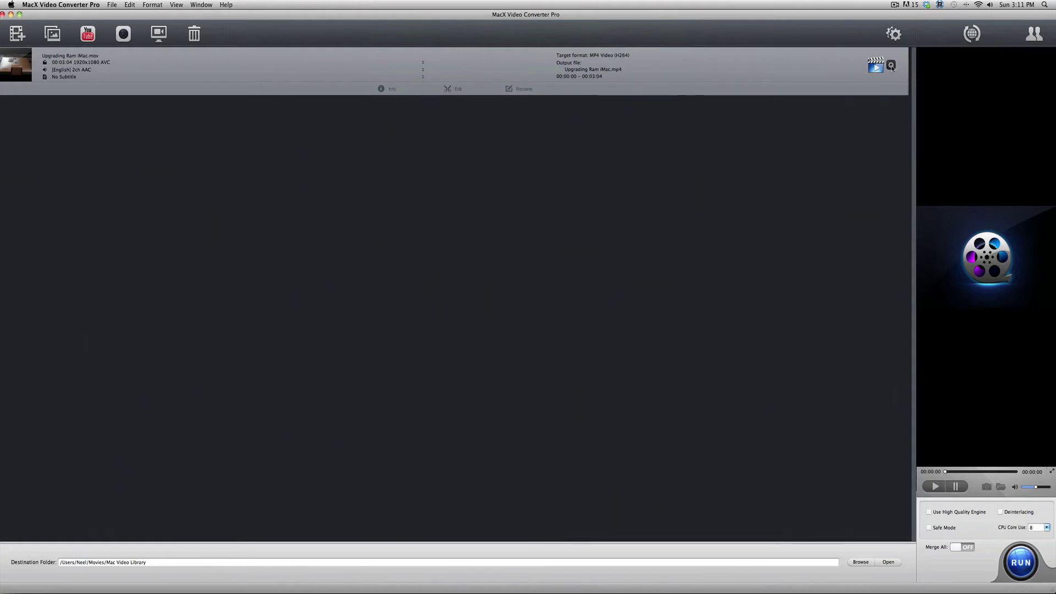
Step: Set the video's Audio Options bit rate to 320 Kbps in its output settings
{"action": "left_click", "coordinate": [891, 66]}
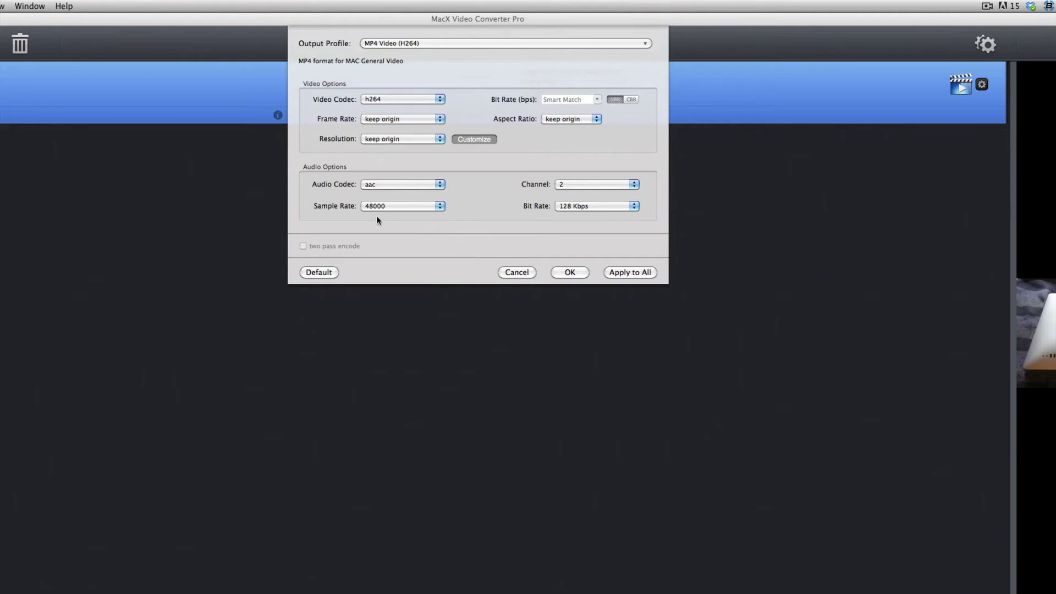
{"action": "left_click", "coordinate": [591, 205]}
{"action": "left_click", "coordinate": [592, 251]}
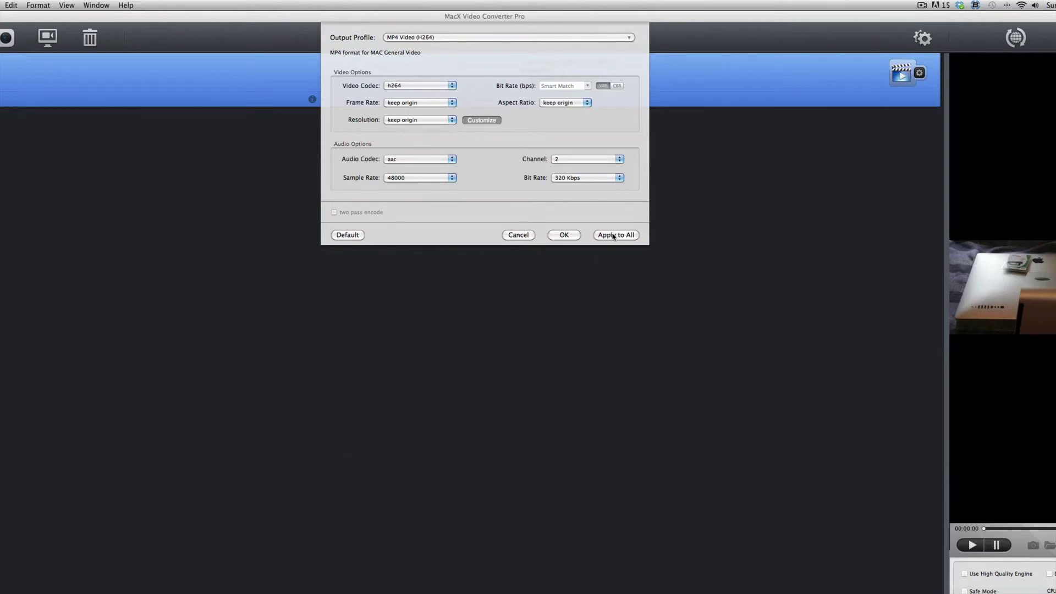
{"action": "left_click", "coordinate": [576, 237]}
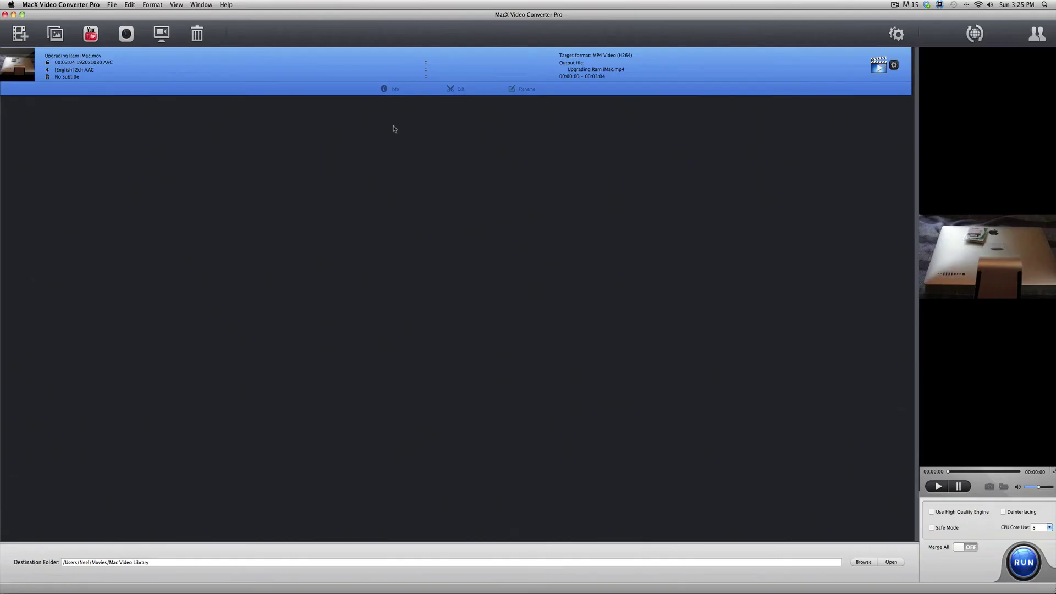
Step: Check the source file's info, keep CPU Core Use at 8, and run the conversion
{"action": "left_click", "coordinate": [384, 89]}
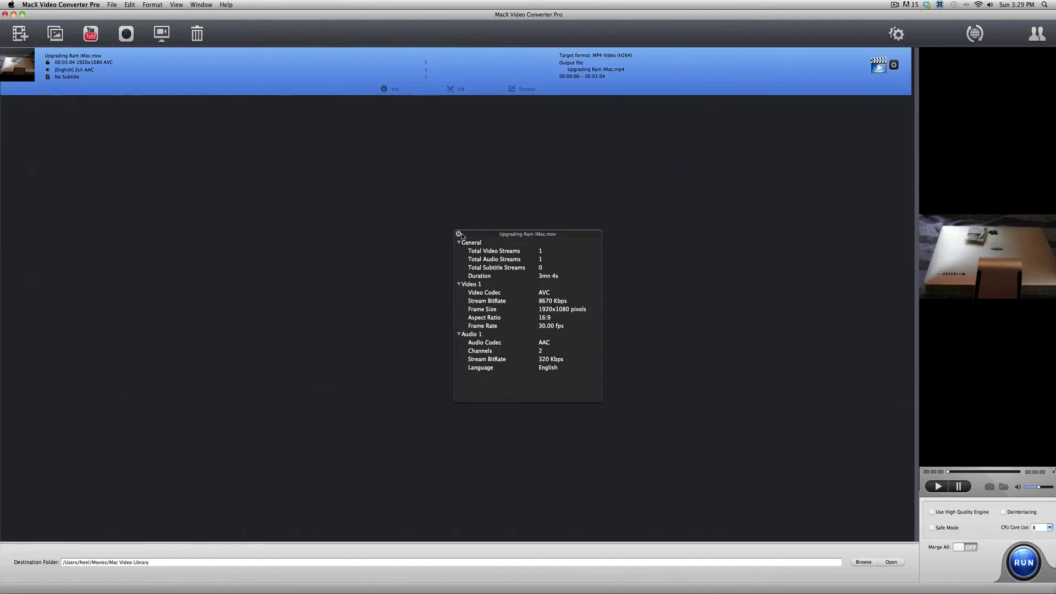
{"action": "left_click", "coordinate": [458, 235]}
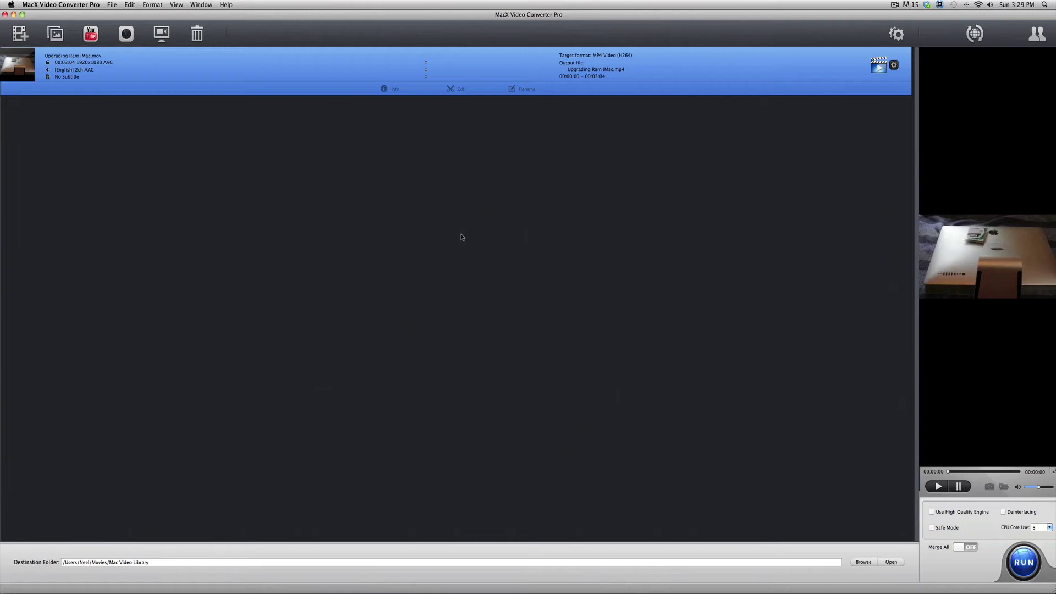
{"action": "left_click", "coordinate": [1049, 529]}
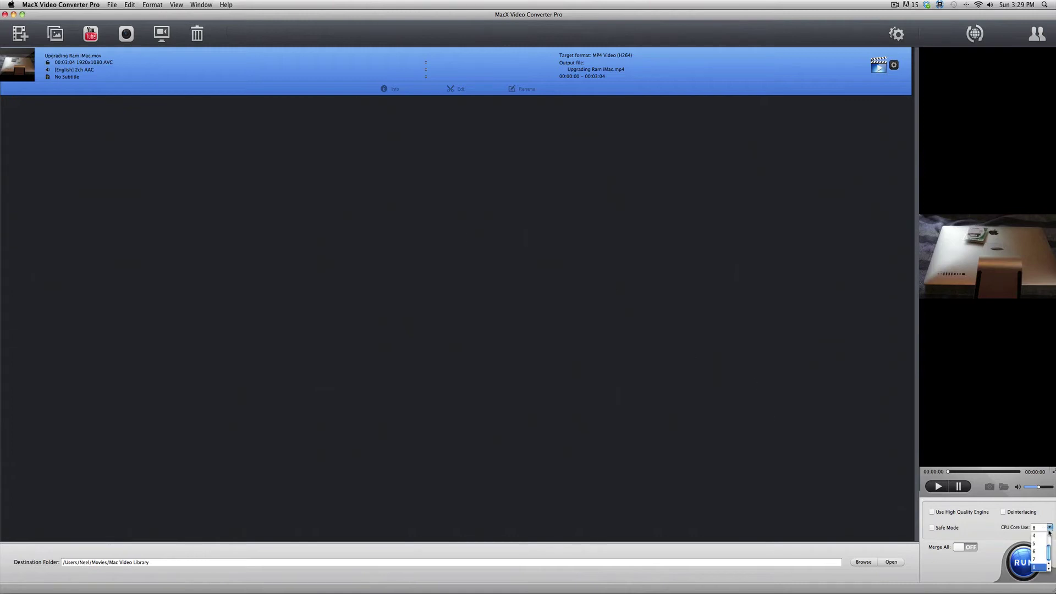
{"action": "left_click", "coordinate": [1040, 567]}
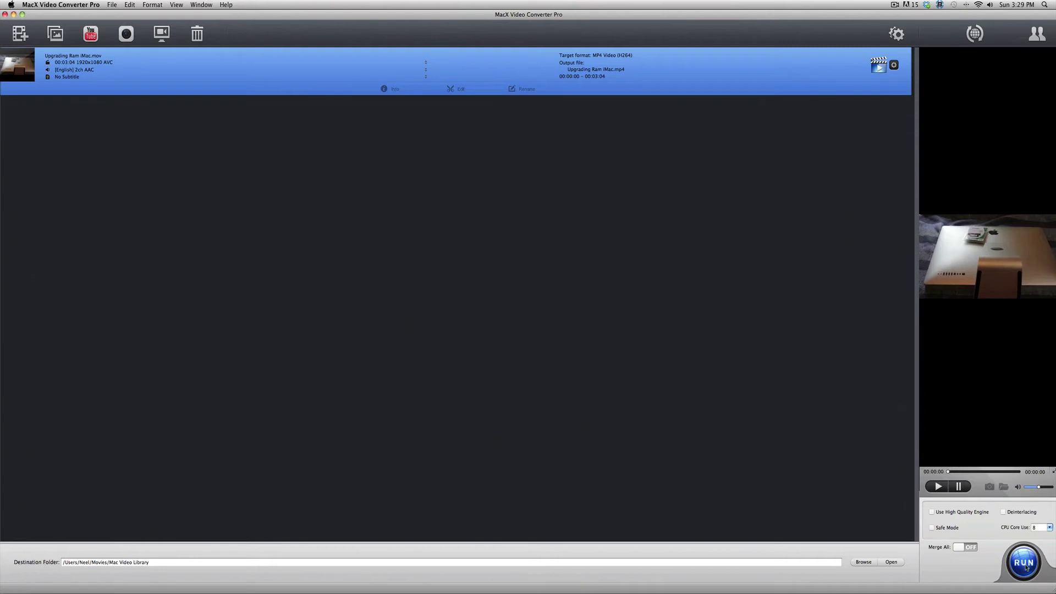
{"action": "left_click", "coordinate": [1024, 563]}
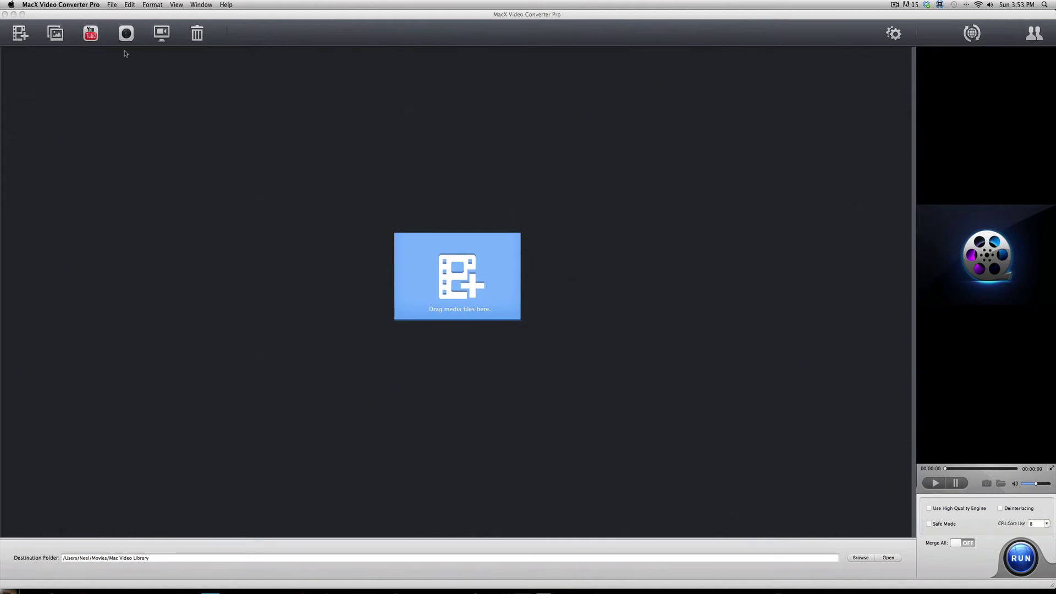
Step: Paste the YouTube link into the YouTube Downloader and analyze it
{"action": "left_click", "coordinate": [91, 34]}
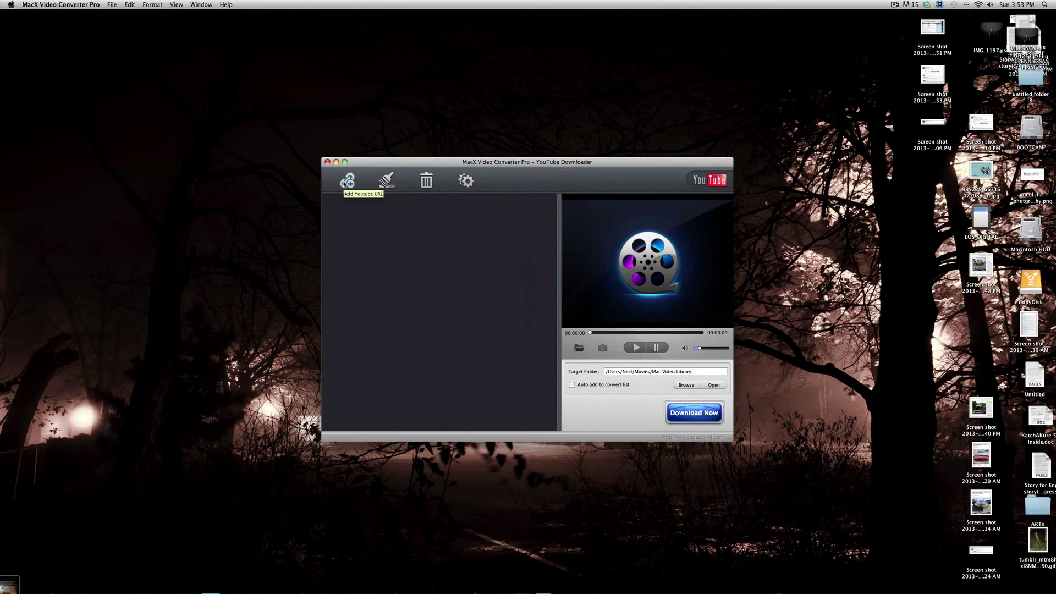
{"action": "left_click", "coordinate": [347, 181]}
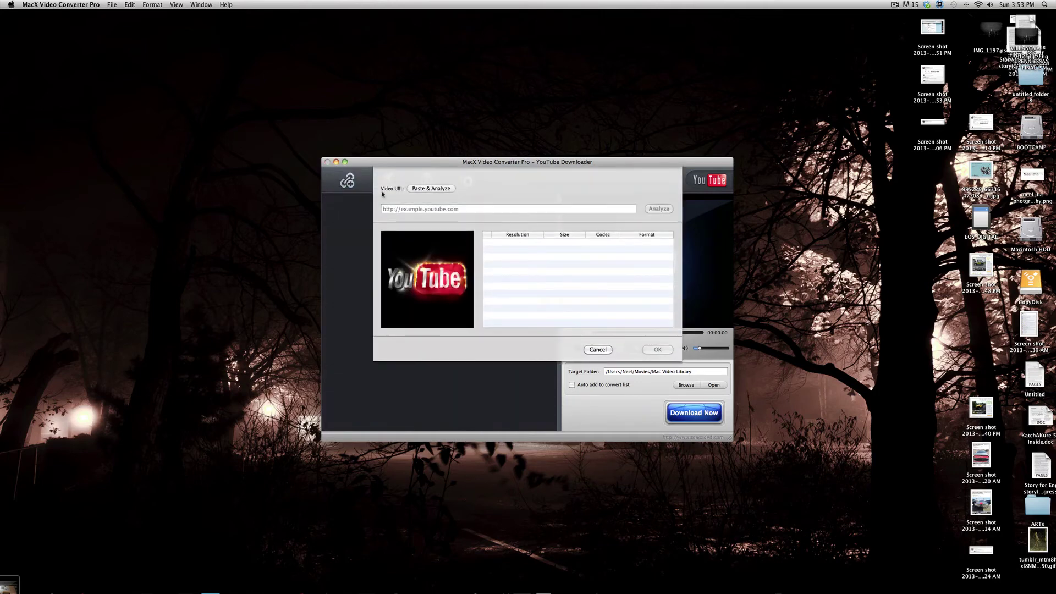
{"action": "left_click", "coordinate": [410, 209]}
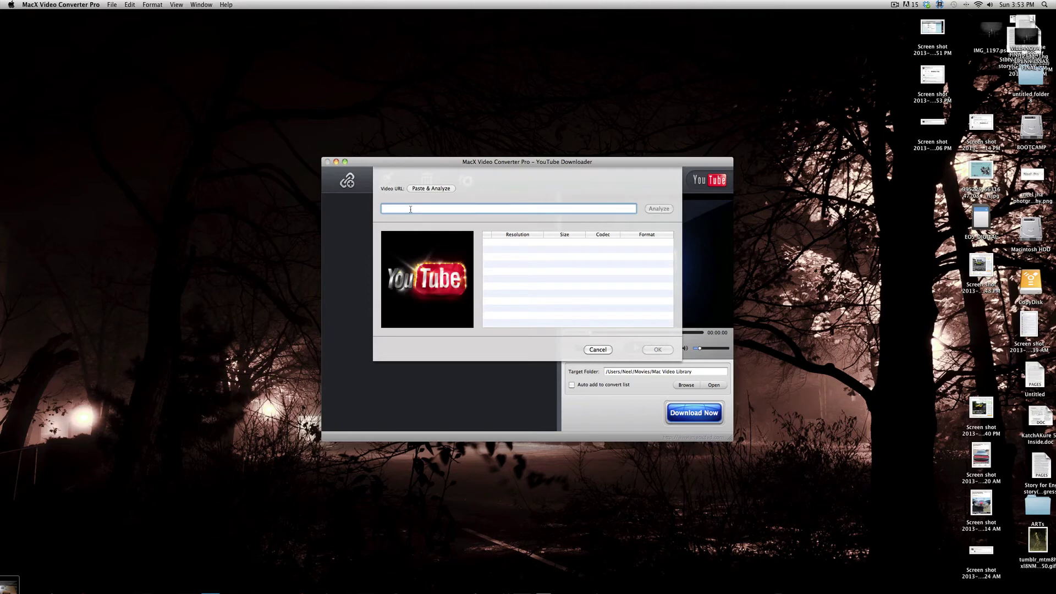
{"action": "type", "text": "http://www.youtube.com/watch?v=kS4MmCtzxIw&list=TLGLmeIJ9Xx70oWtqz5SgEInMJCf1dtwAK"}
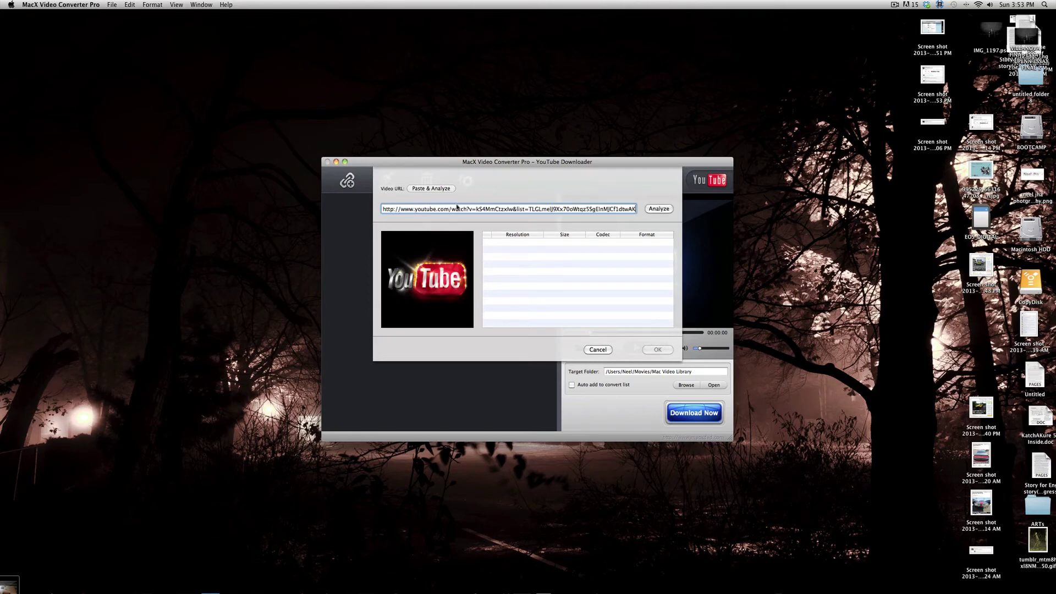
{"action": "left_click", "coordinate": [659, 209]}
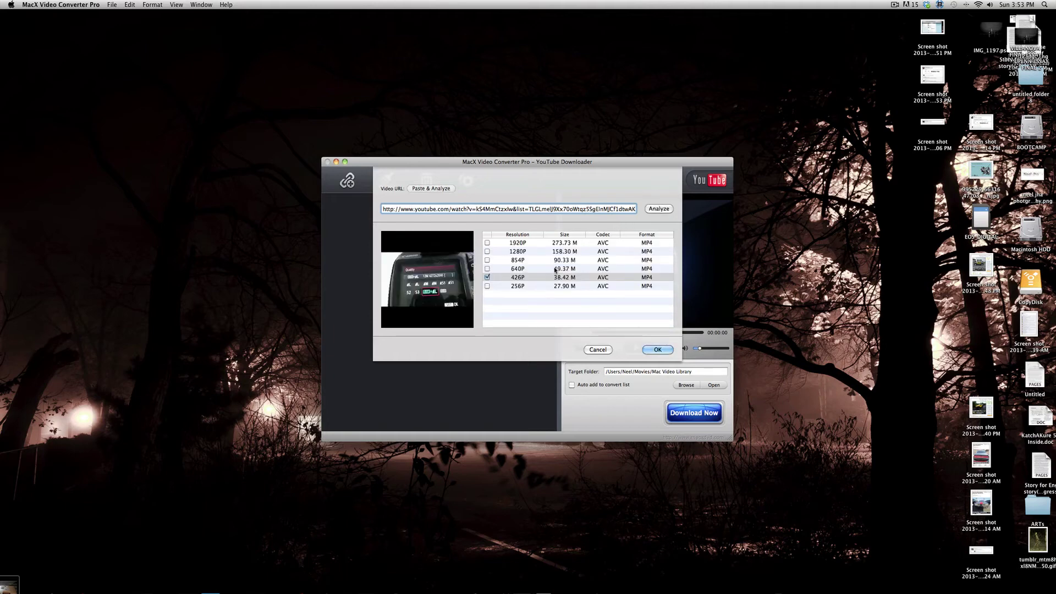
Step: Select the 1920P MP4 version and start the download
{"action": "left_click", "coordinate": [487, 243]}
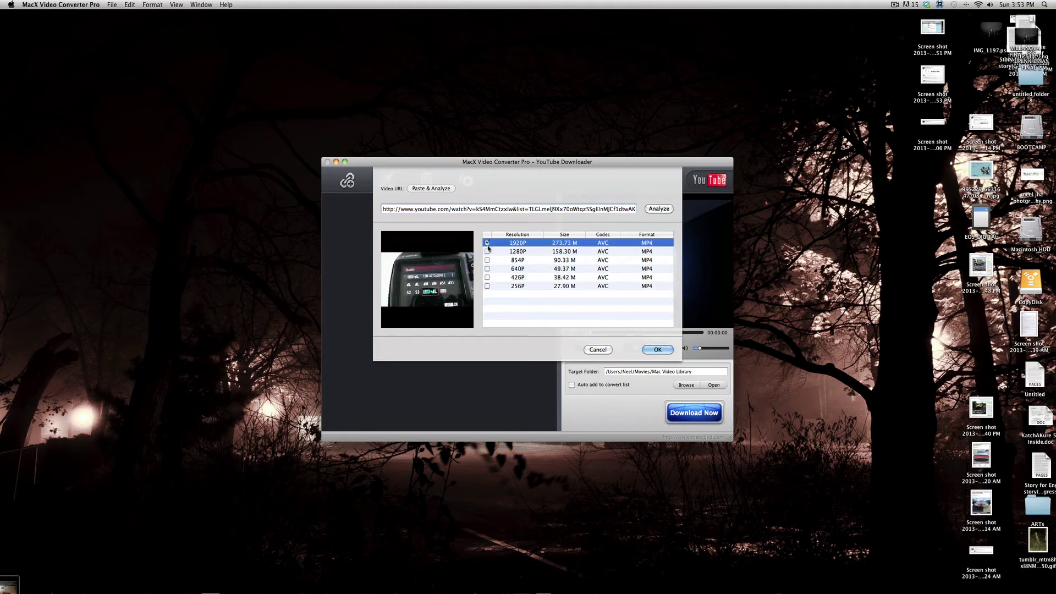
{"action": "left_click", "coordinate": [656, 352]}
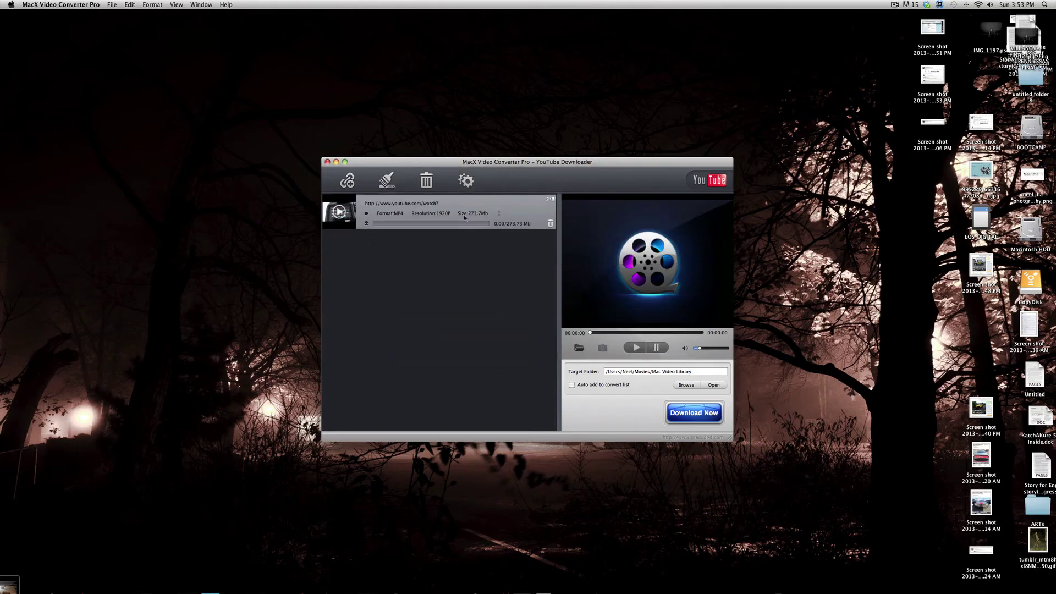
{"action": "left_click", "coordinate": [694, 419]}
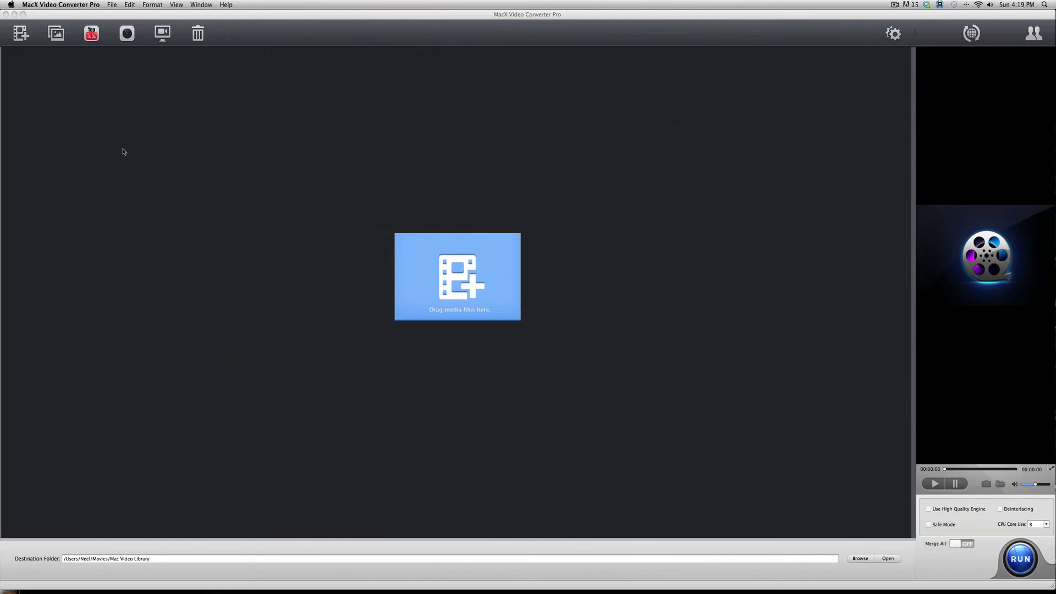
Step: Open the webcam recorder and set its audio device to Samson C03U
{"action": "left_click", "coordinate": [125, 36]}
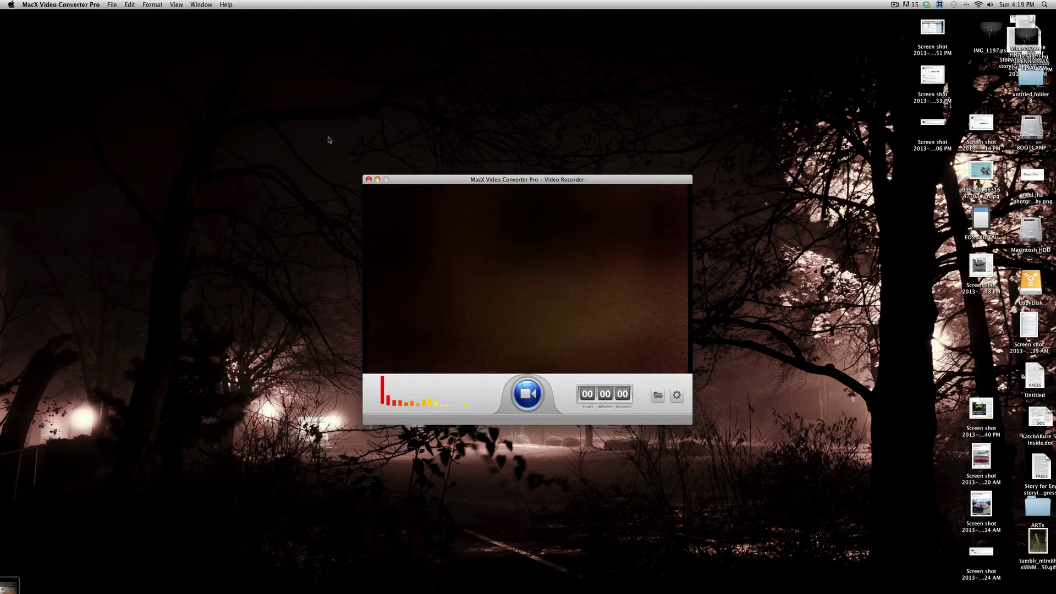
{"action": "left_click_drag", "start_coordinate": [455, 187], "coordinate": [374, 157]}
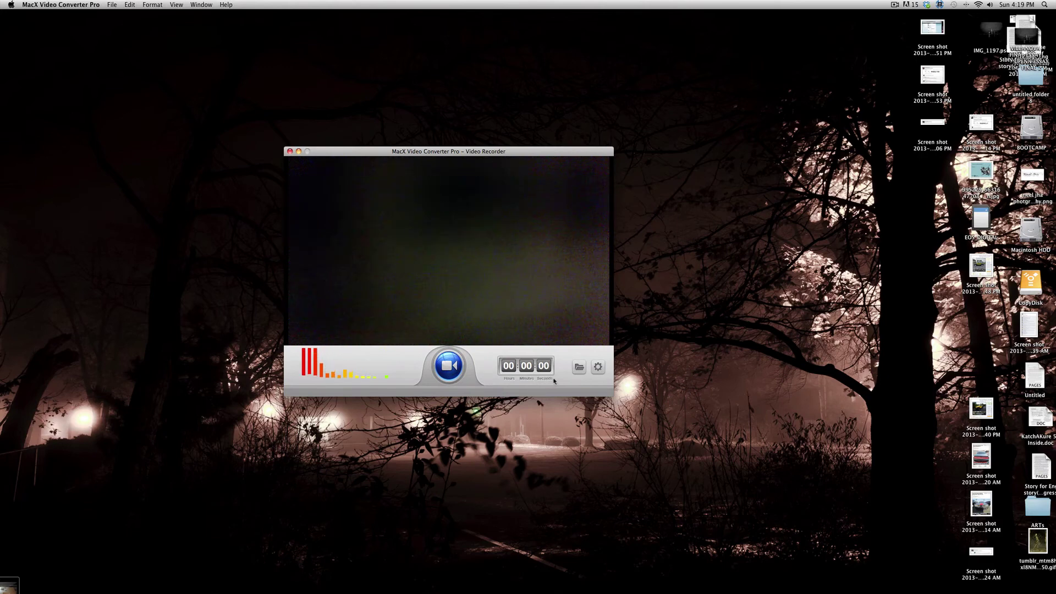
{"action": "left_click", "coordinate": [597, 367]}
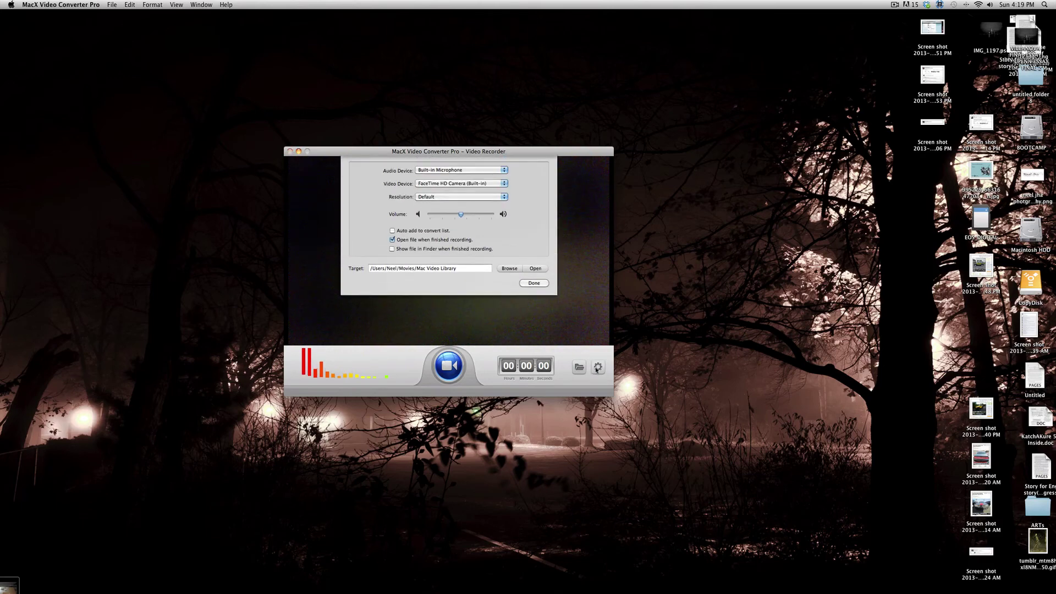
{"action": "left_click", "coordinate": [423, 173]}
{"action": "left_click", "coordinate": [424, 171]}
{"action": "left_click", "coordinate": [431, 170]}
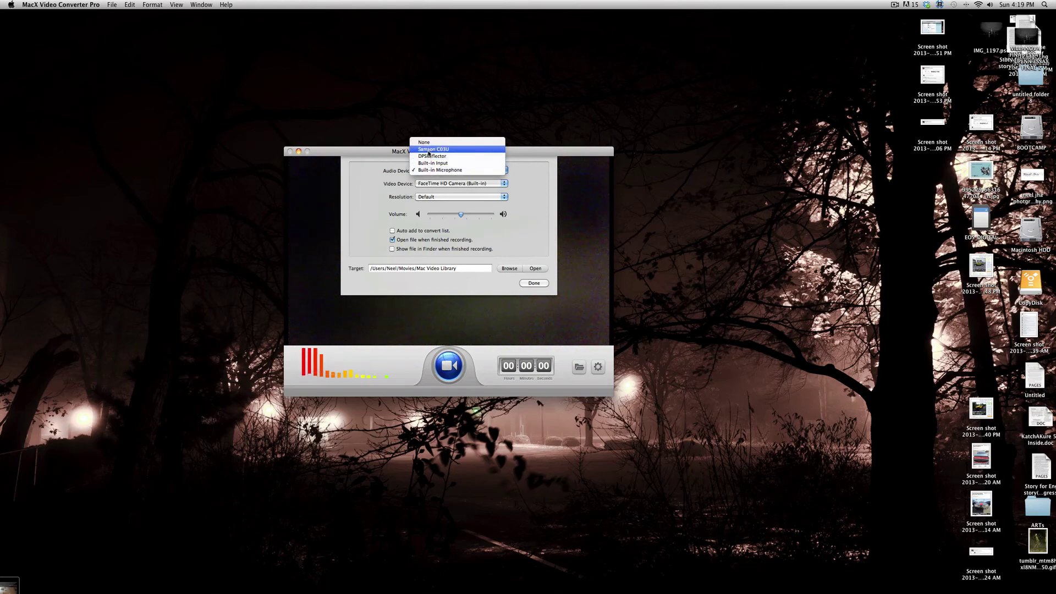
{"action": "left_click", "coordinate": [432, 149]}
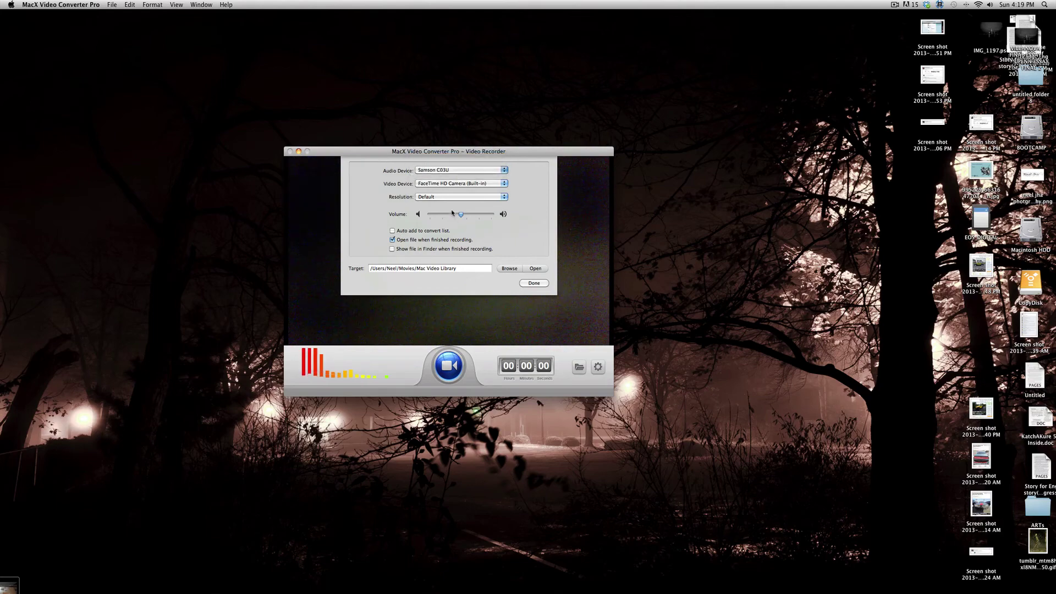
Step: Keep the FaceTime HD Camera and Default resolution, then close the recorder settings
{"action": "left_click", "coordinate": [465, 184]}
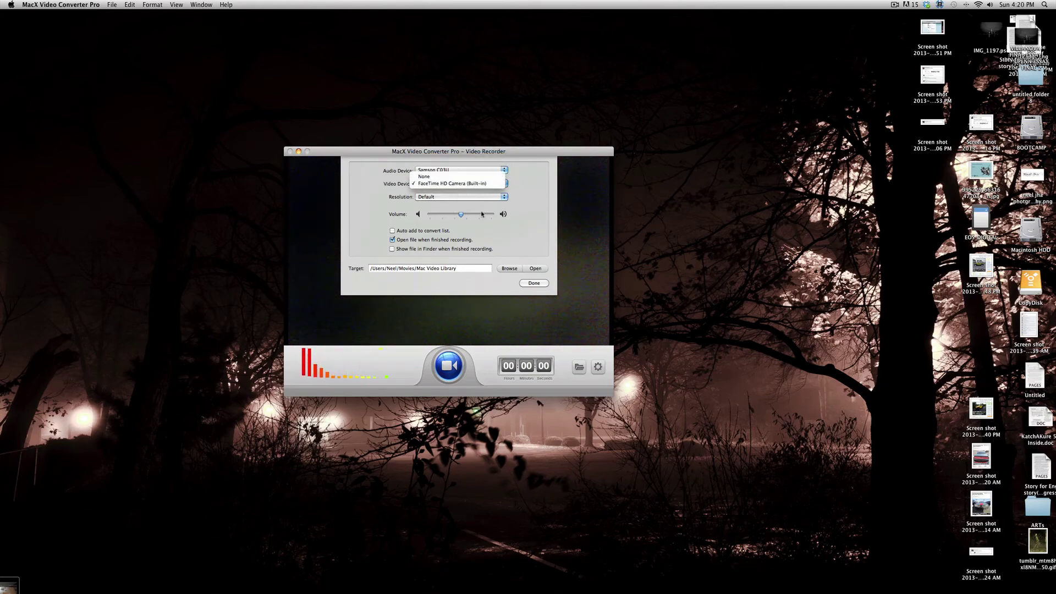
{"action": "left_click", "coordinate": [537, 207]}
{"action": "left_click", "coordinate": [461, 196]}
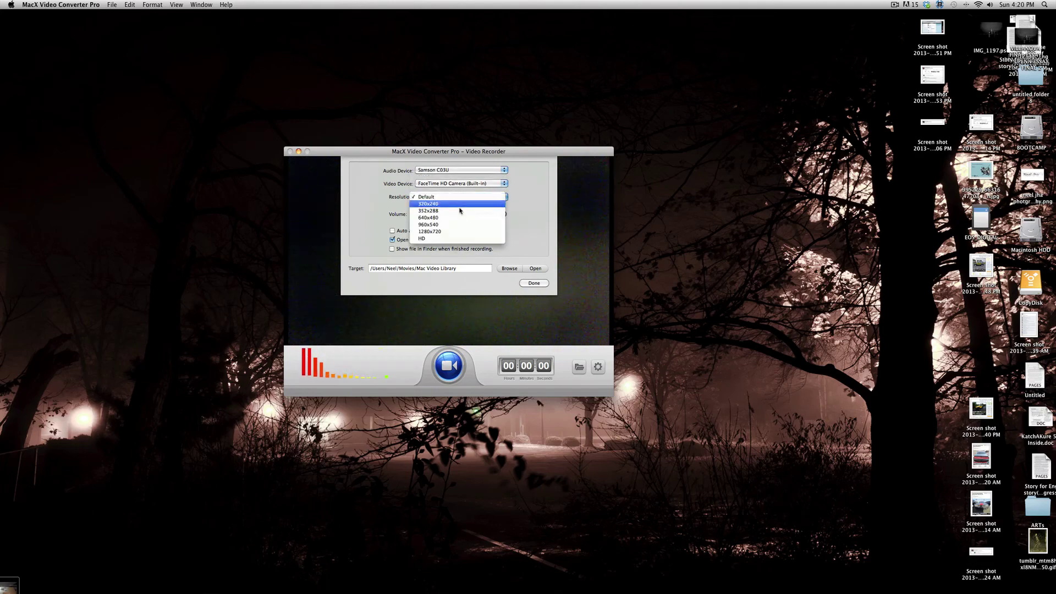
{"action": "left_click", "coordinate": [519, 231]}
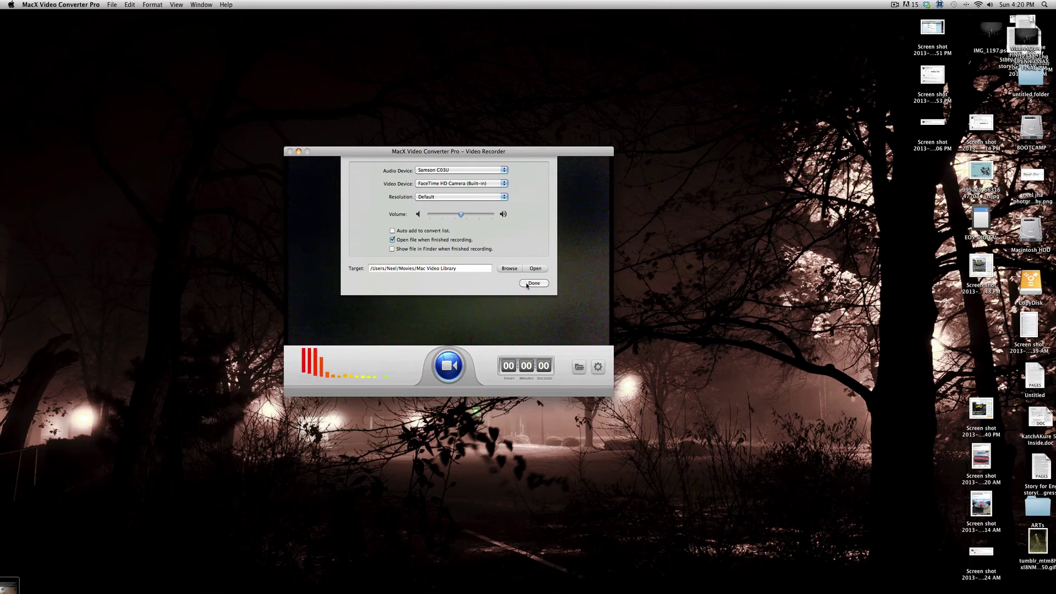
{"action": "left_click", "coordinate": [526, 284]}
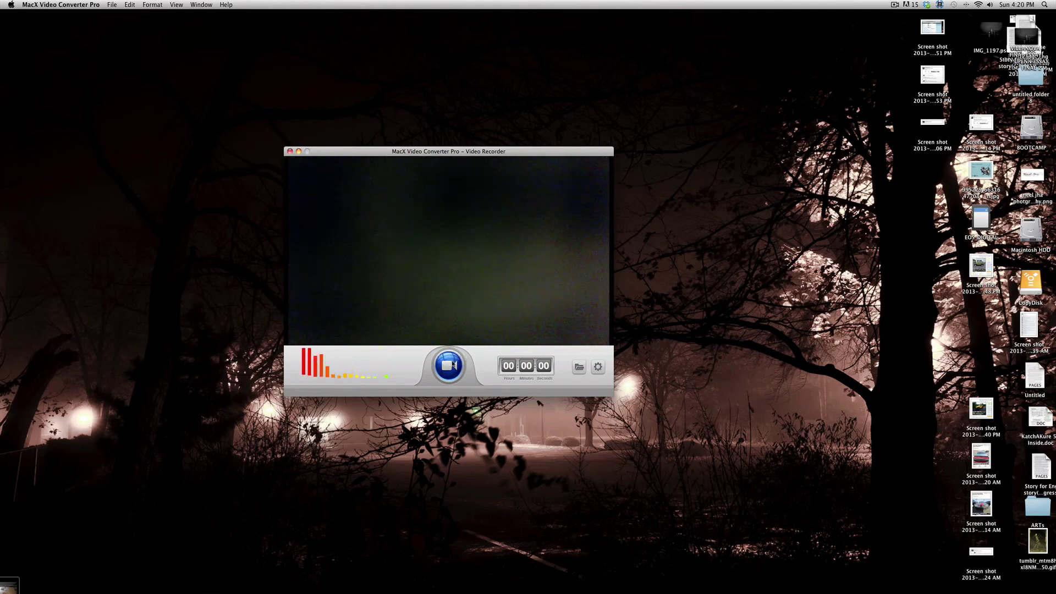
Step: Start recording from the webcam in the Video Recorder
{"action": "left_click", "coordinate": [447, 369]}
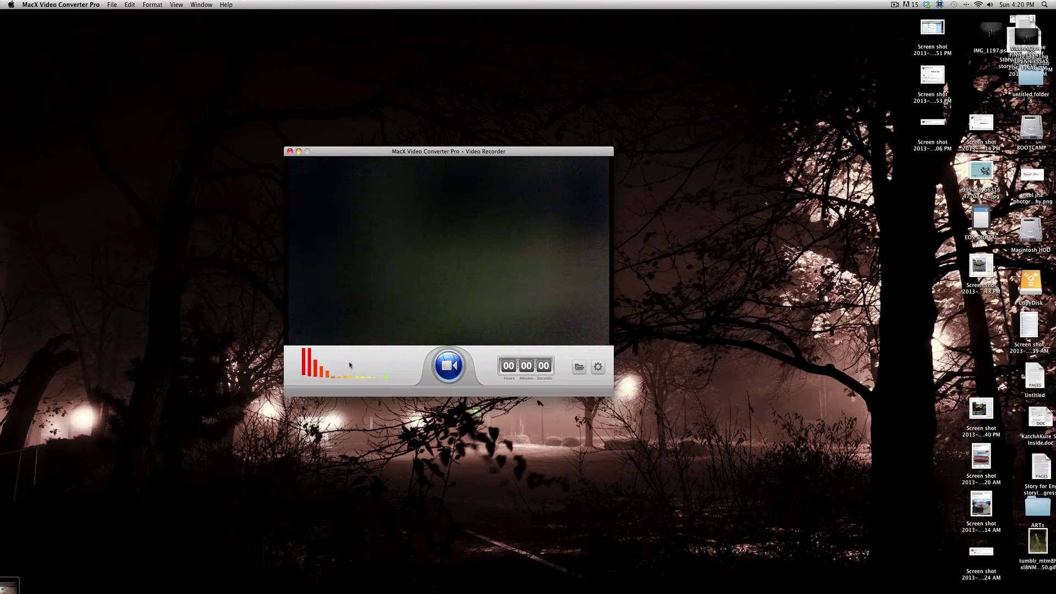